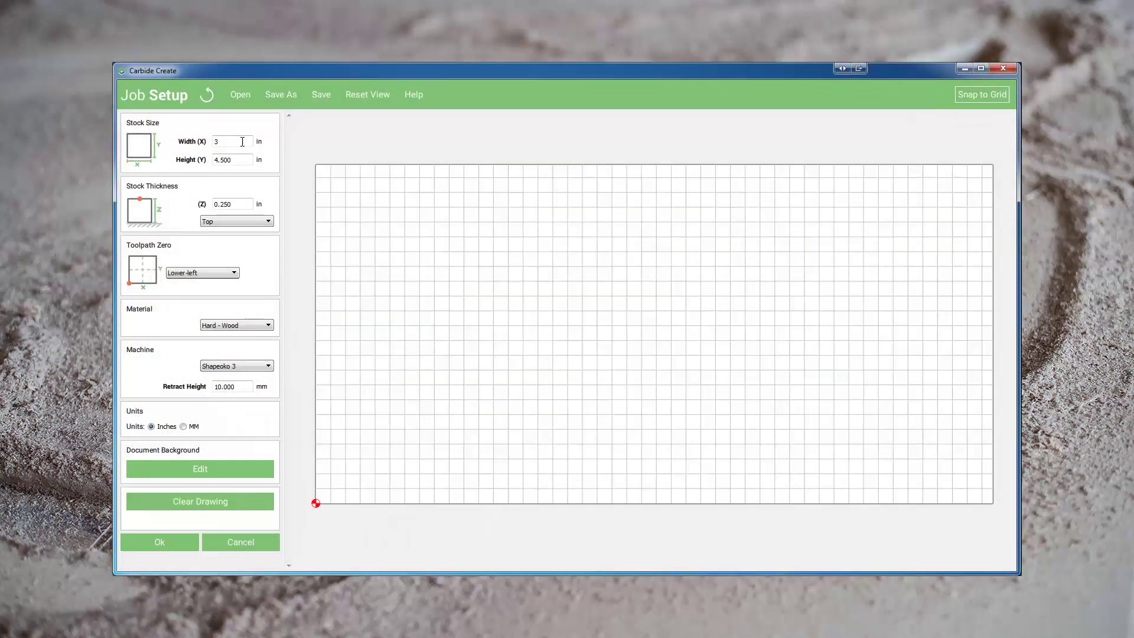
- Set the stock width to 20 in and the machine to Shapeoko XXL in Job Setup
text(16)
click(162, 535)
click(607, 327)
click(234, 365)
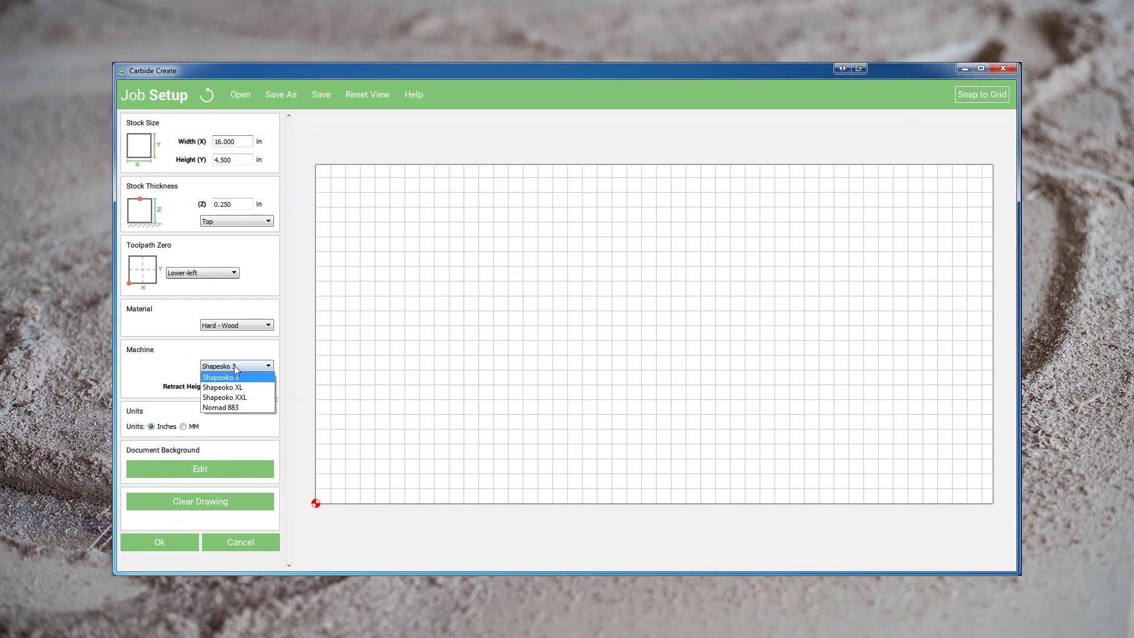
click(228, 399)
double_click(232, 141)
text(20)
click(147, 548)
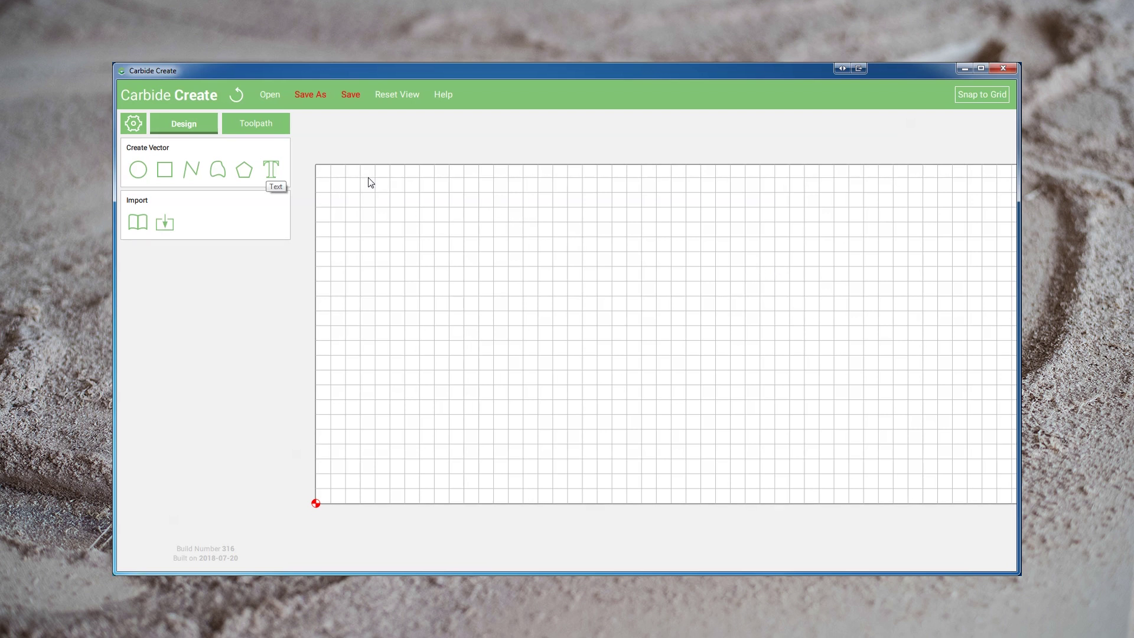
- Reopen Job Setup and review the document background grid spacing of 0.197 in
click(134, 124)
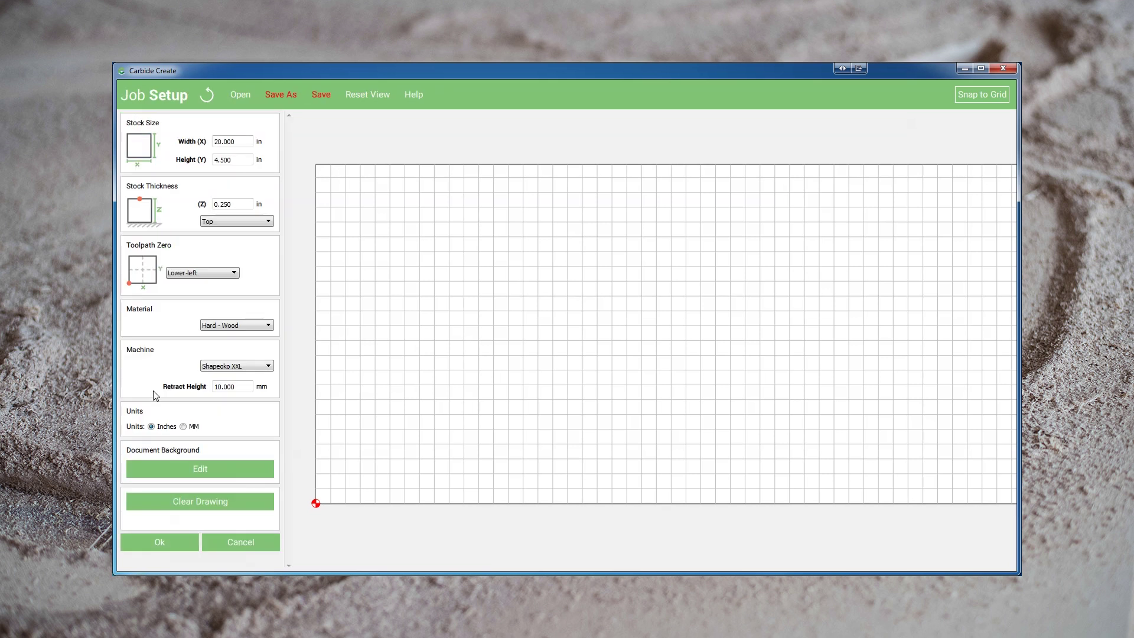
click(177, 474)
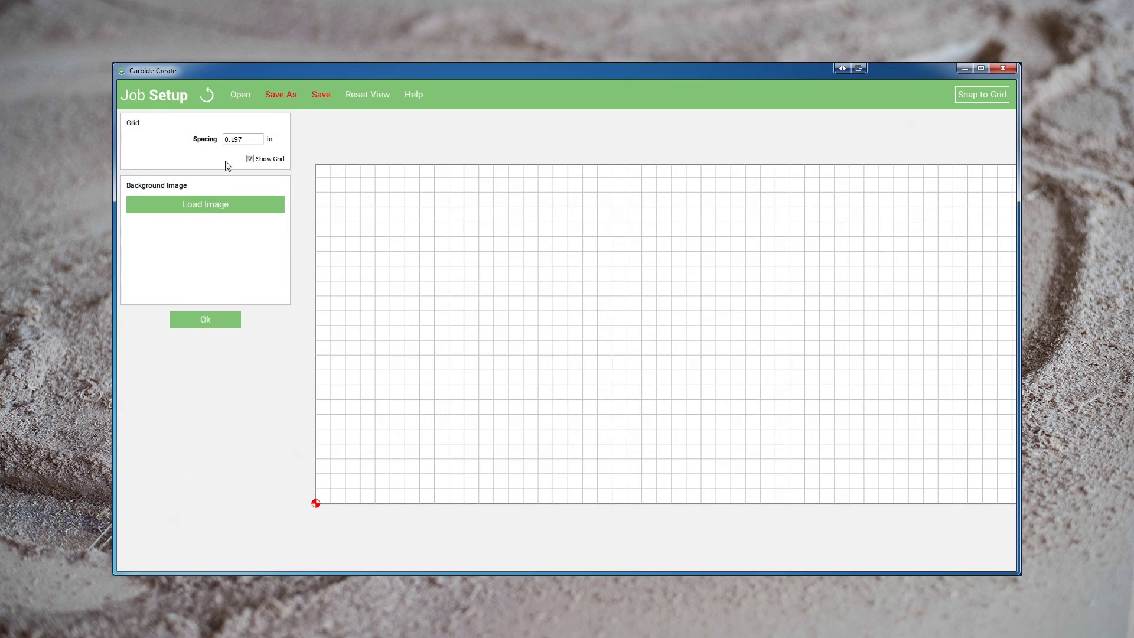
click(238, 140)
double_click(237, 140)
click(206, 321)
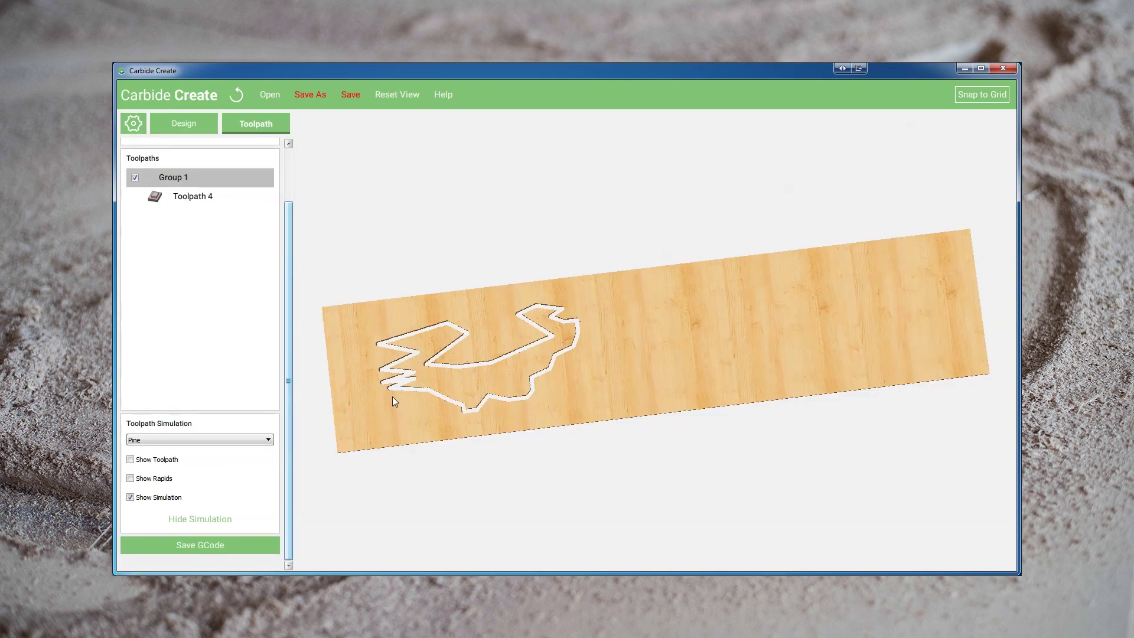
- Zoom into and tilt the pine cut simulation to inspect the cut walls
scroll(423, 363, up, 5)
scroll(446, 398, up, 2)
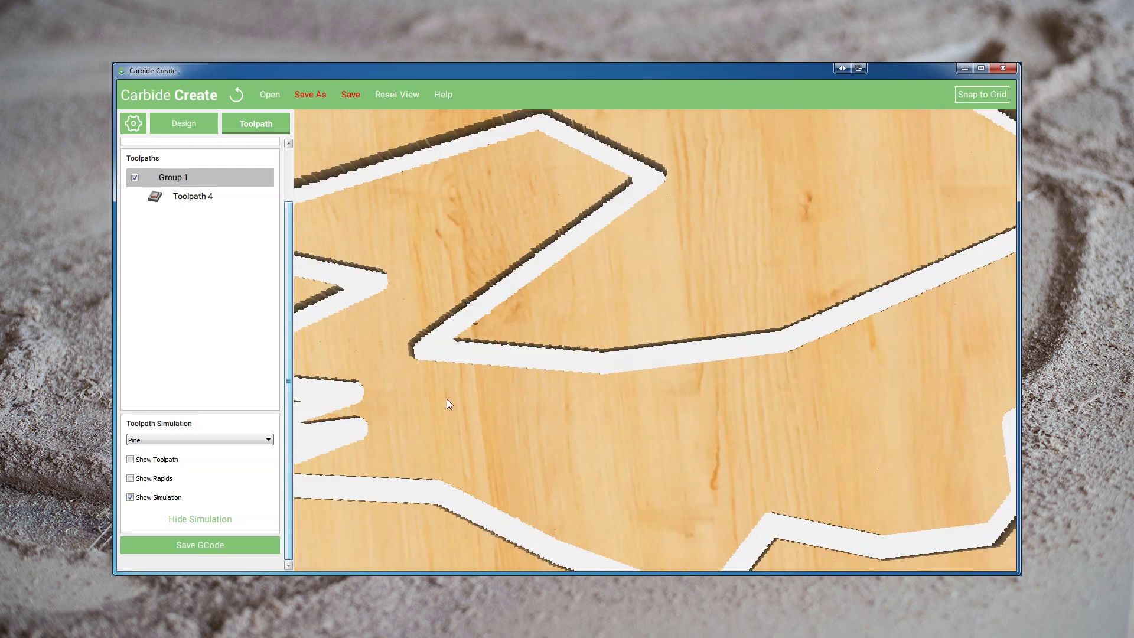
scroll(435, 343, up, 4)
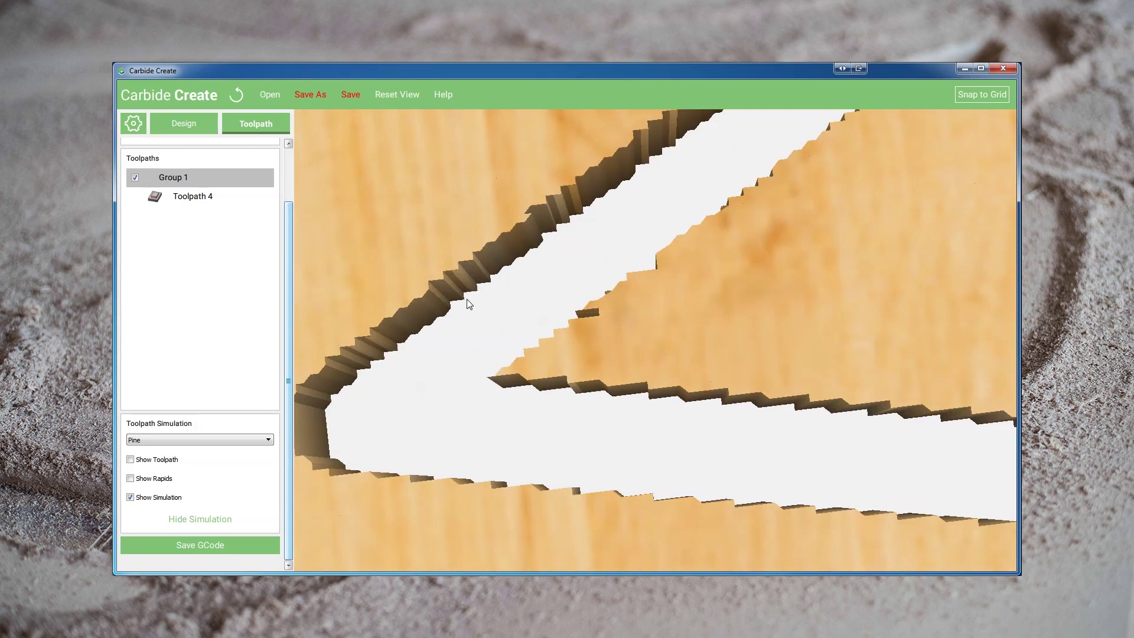
drag(466, 303, 538, 347)
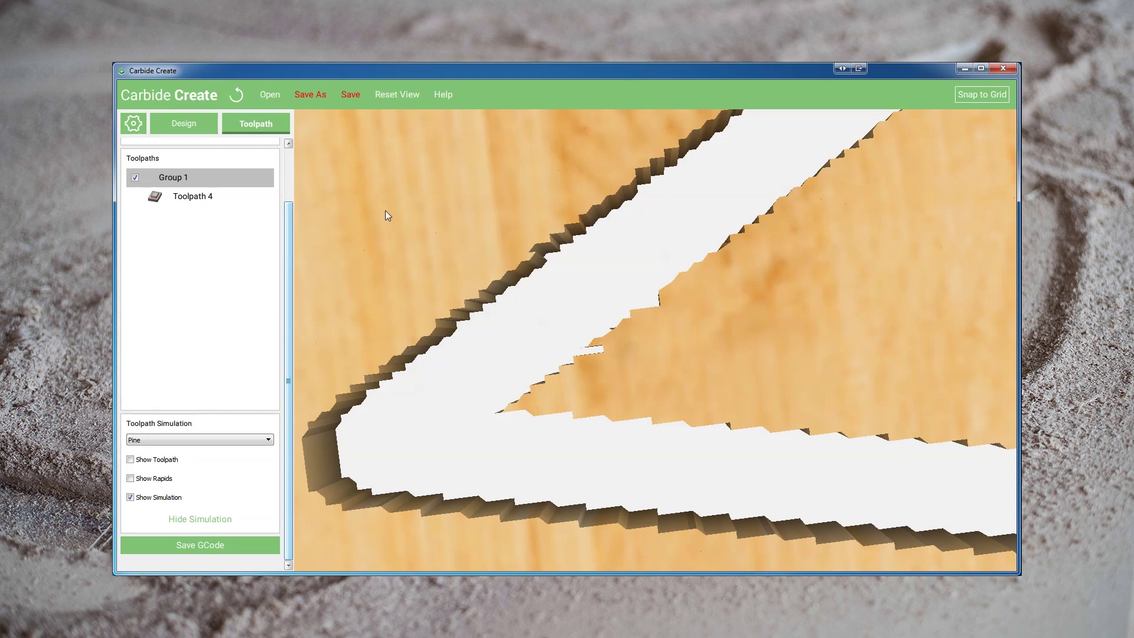
- Hide the 3-D simulation to return to the 2-D toolpath lines
click(194, 129)
scroll(562, 415, down, 2)
scroll(767, 461, up, 4)
scroll(747, 448, up, 1)
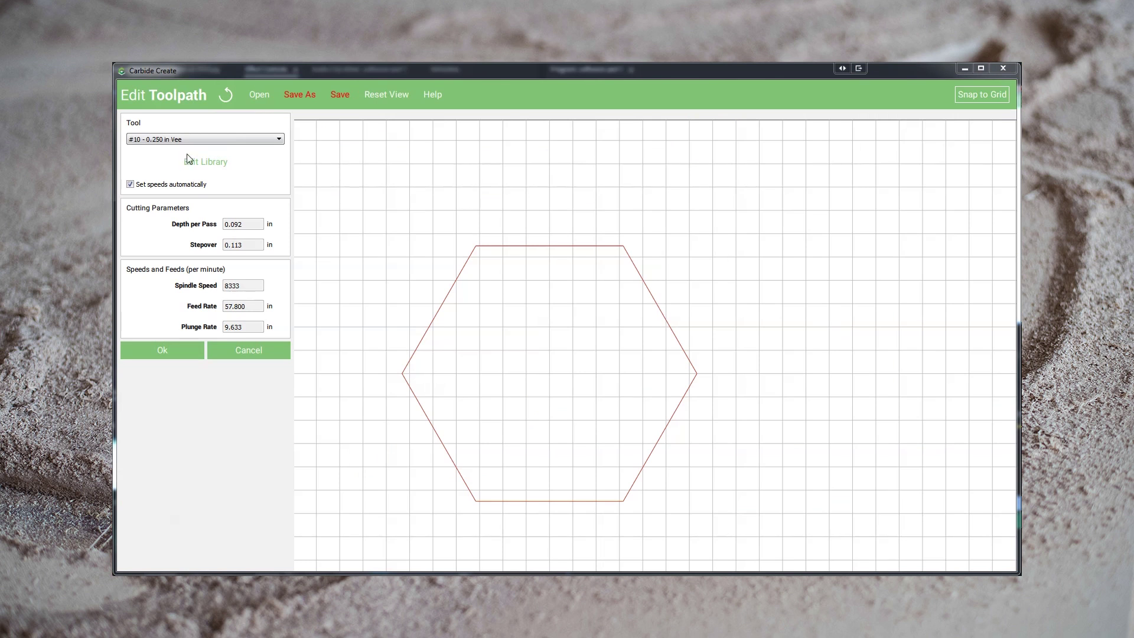
- Confirm the hexagon's V-bit toolpath settings and simulate the cut in MDF
click(162, 349)
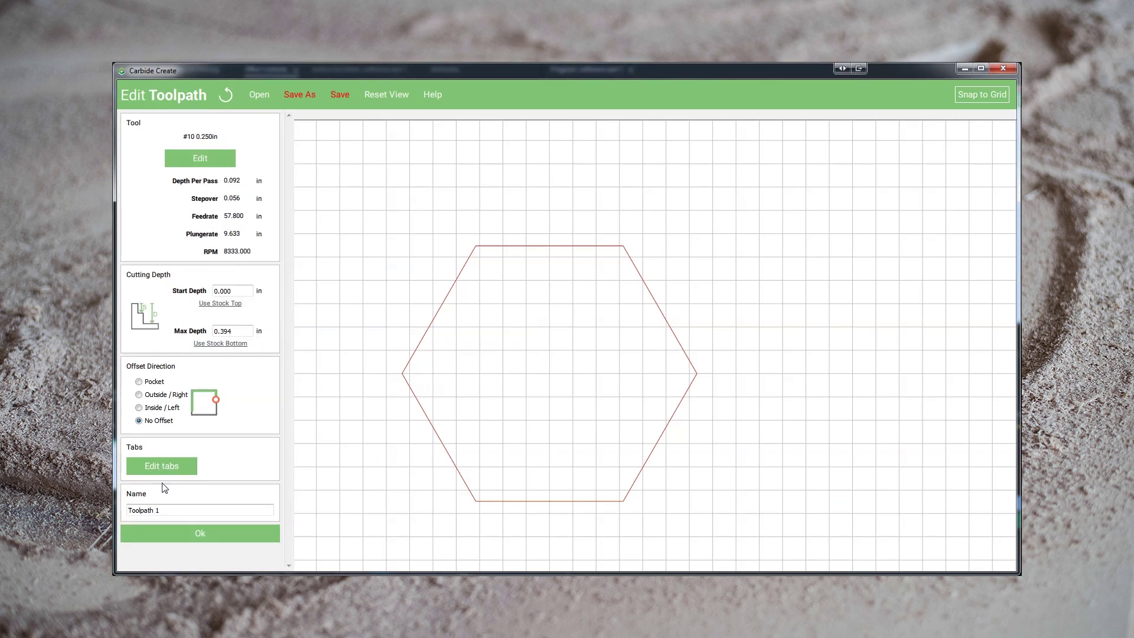
click(178, 531)
scroll(199, 503, down, 2)
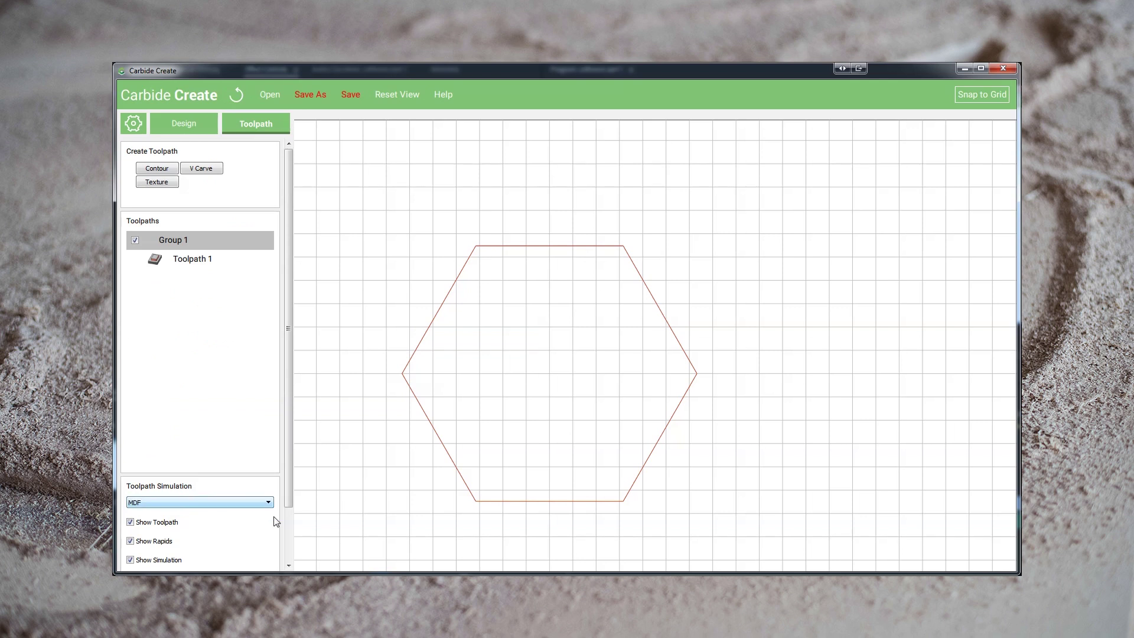
scroll(283, 532, down, 3)
click(217, 522)
scroll(496, 360, down, 2)
scroll(472, 352, up, 5)
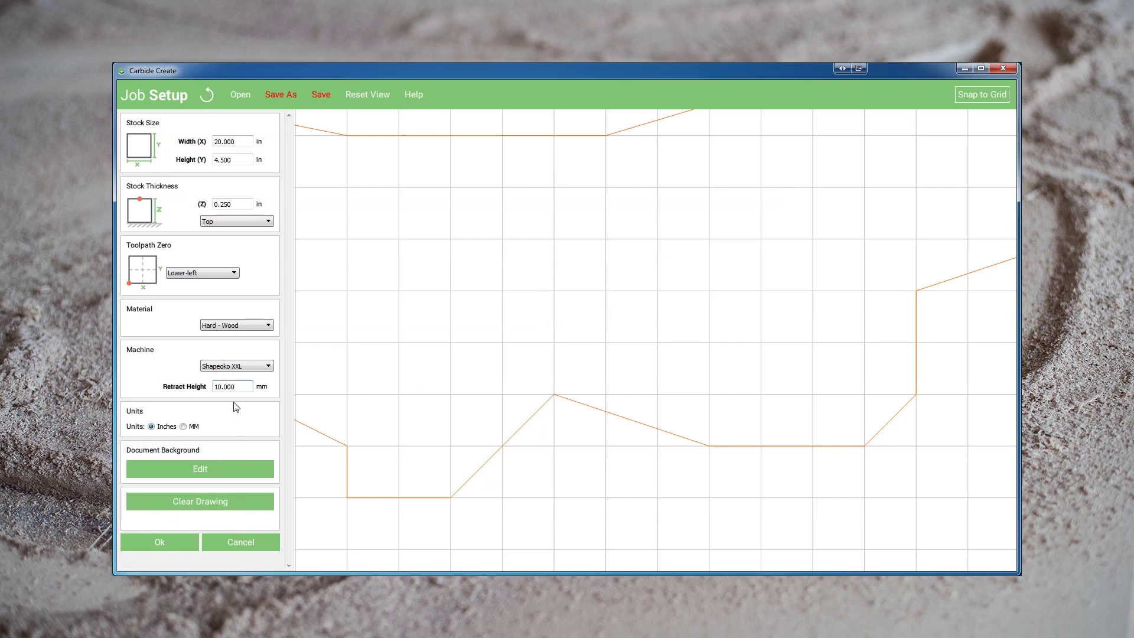
- Select the Retract Height value in Job Setup
click(242, 388)
drag(242, 388, 217, 389)
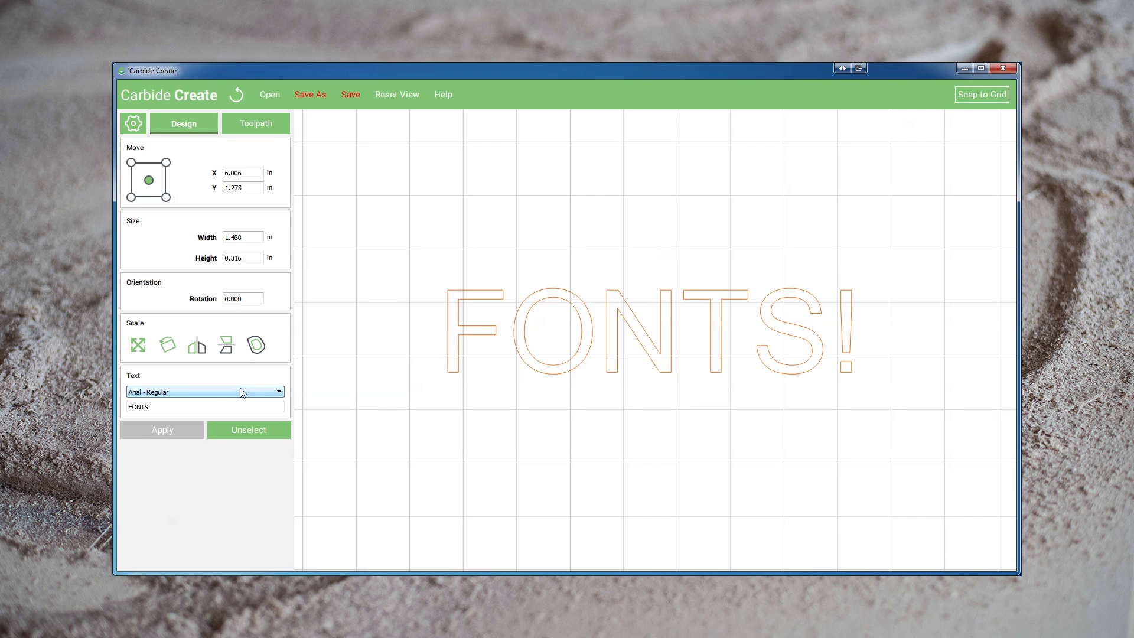
- Try several fonts on the FONTS! text and apply Arial Unicode MS - Regular
click(241, 392)
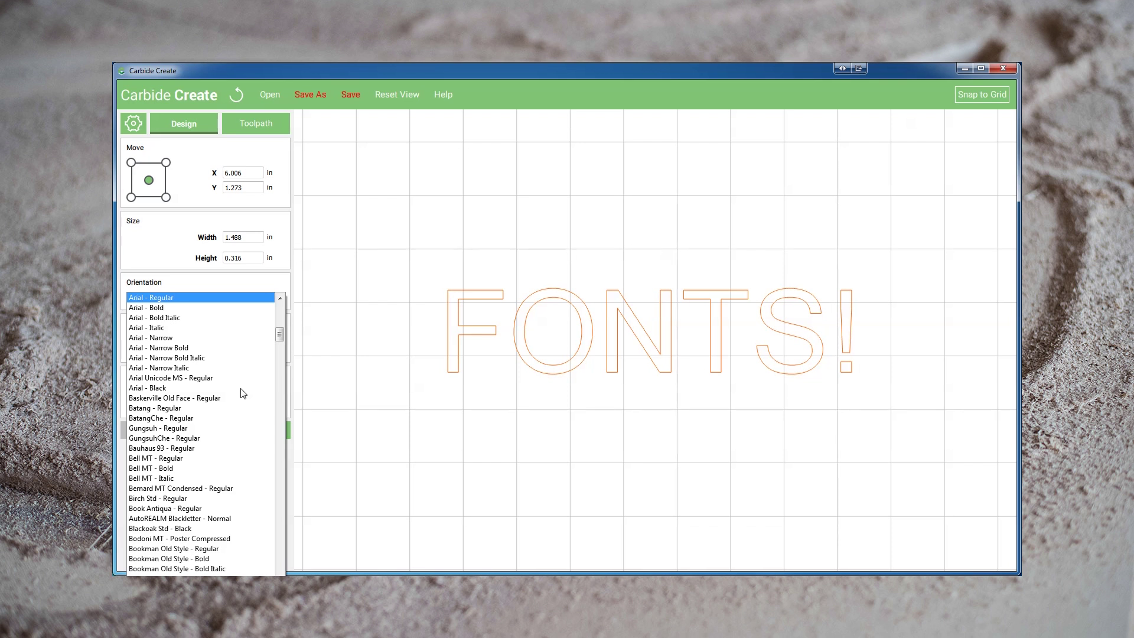
click(330, 377)
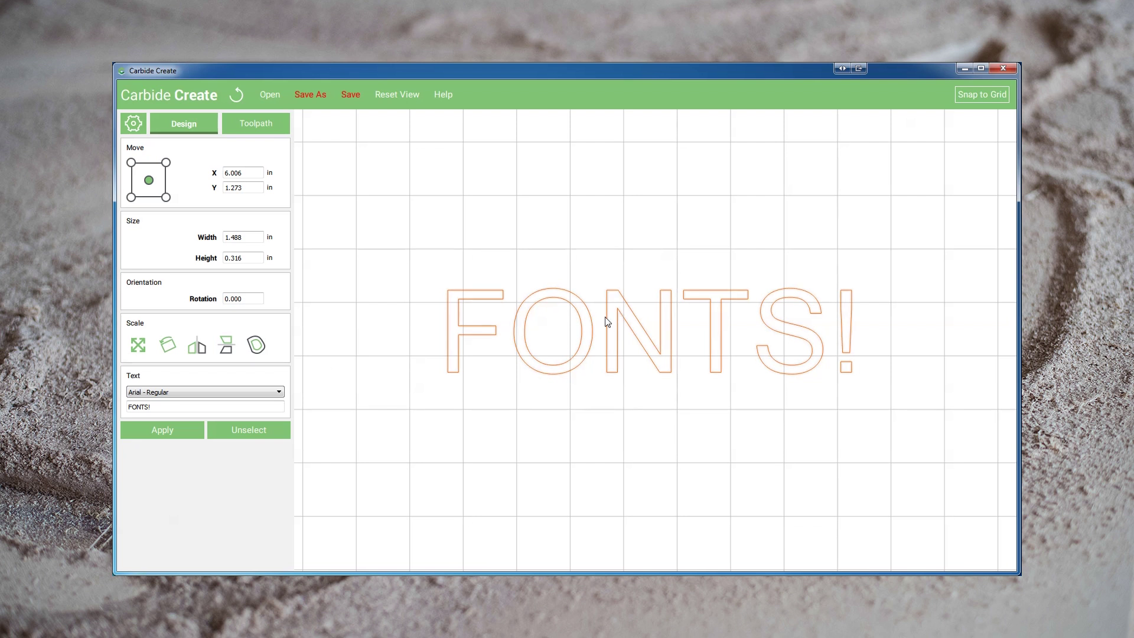
key(Return)
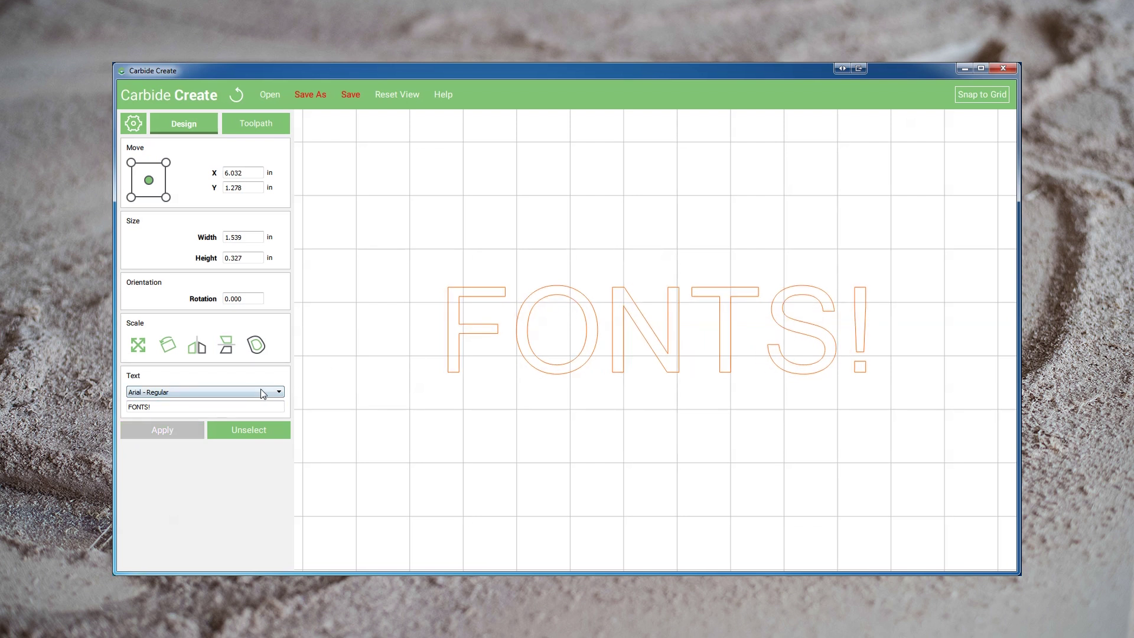
scroll(250, 394, down, 2)
scroll(249, 394, down, 4)
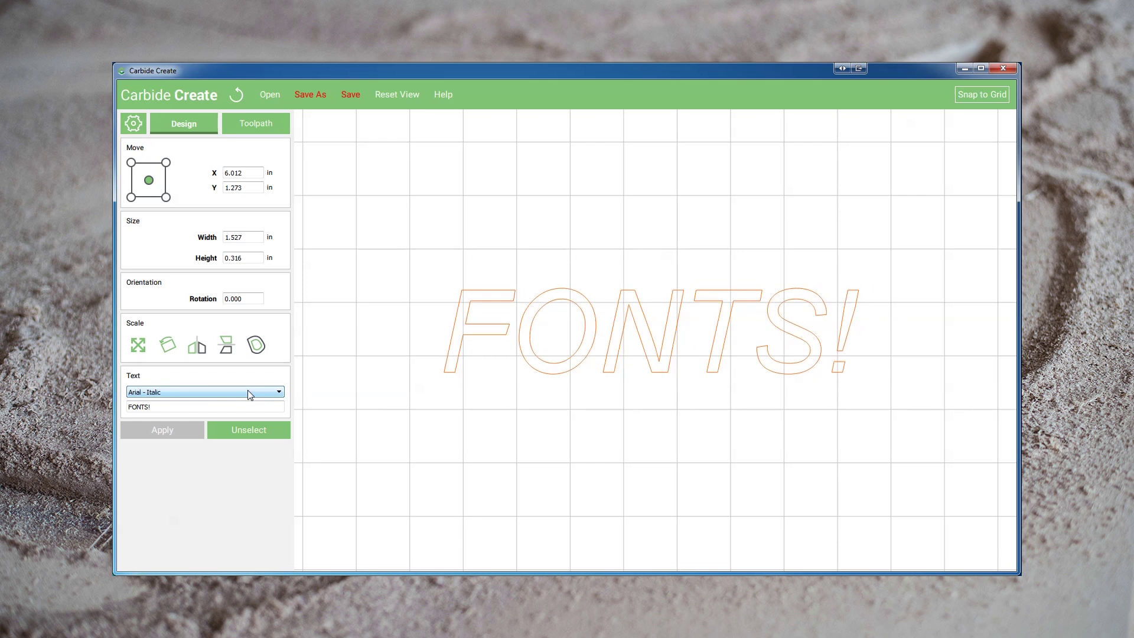
scroll(249, 394, down, 2)
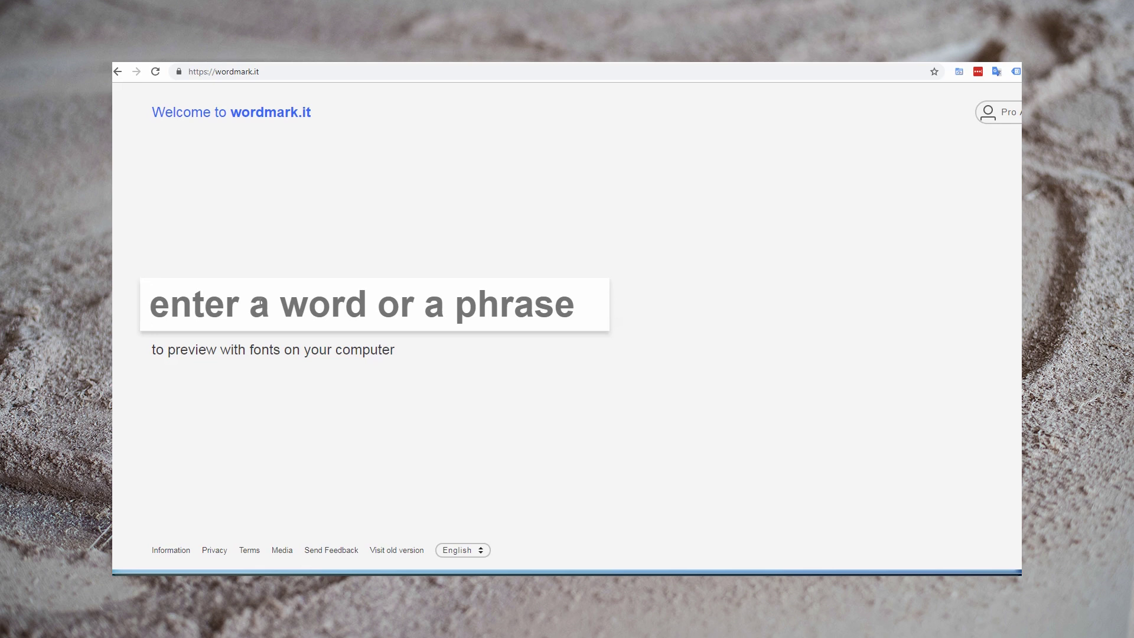
- Enter a sample name on wordmark.it and scroll through its preview in every installed font
text(John Smith)
key(Return)
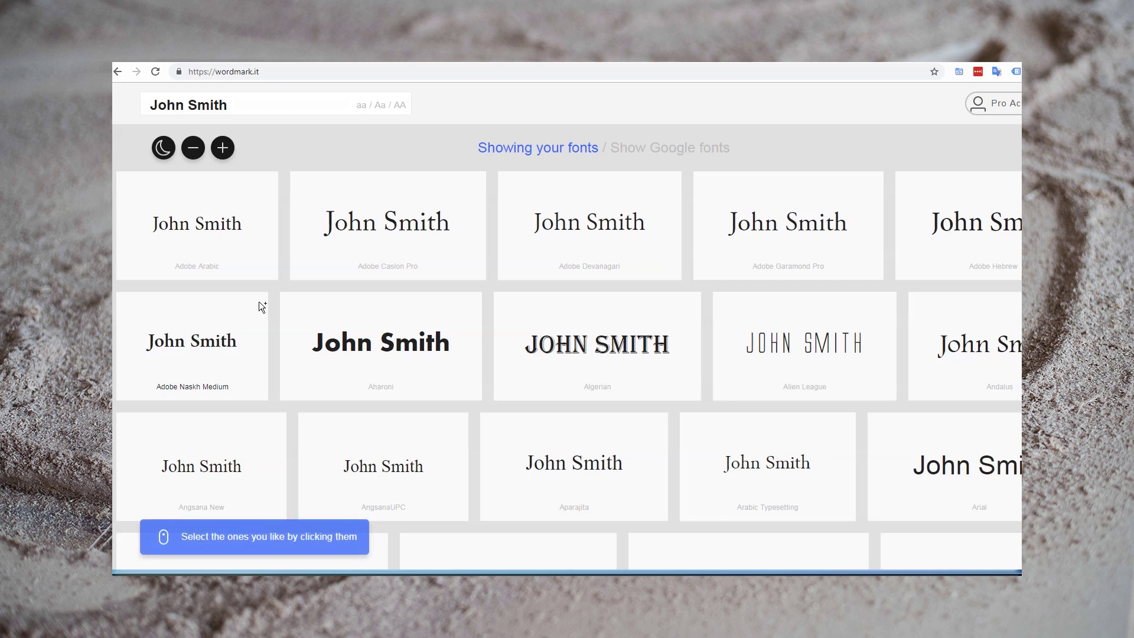
scroll(281, 326, down, 7)
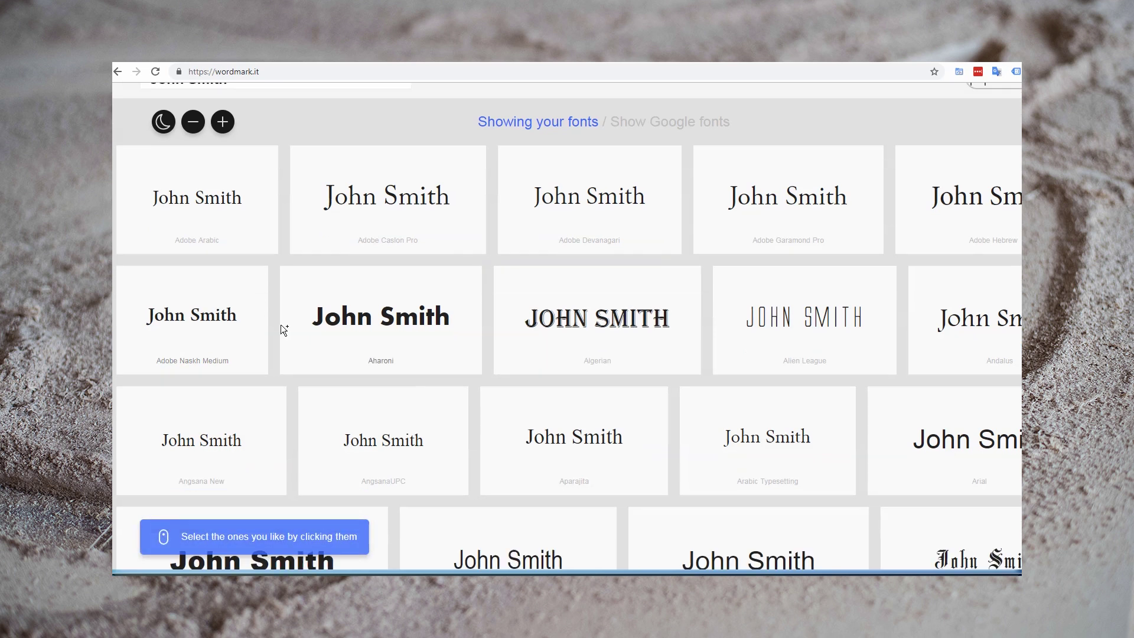
scroll(281, 326, down, 12)
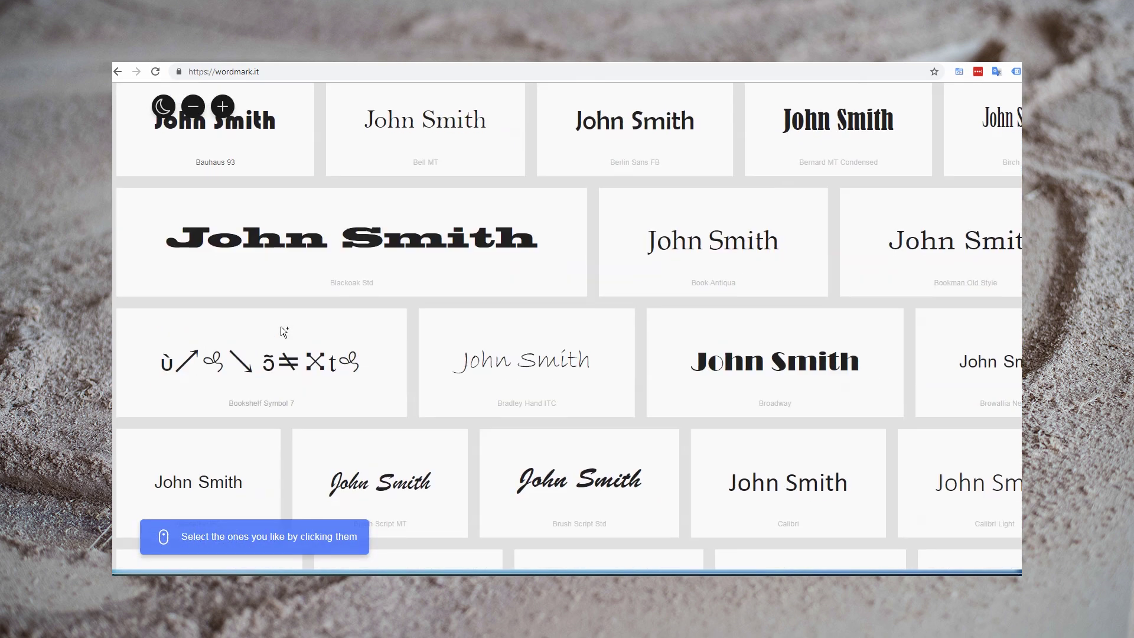
scroll(281, 326, down, 12)
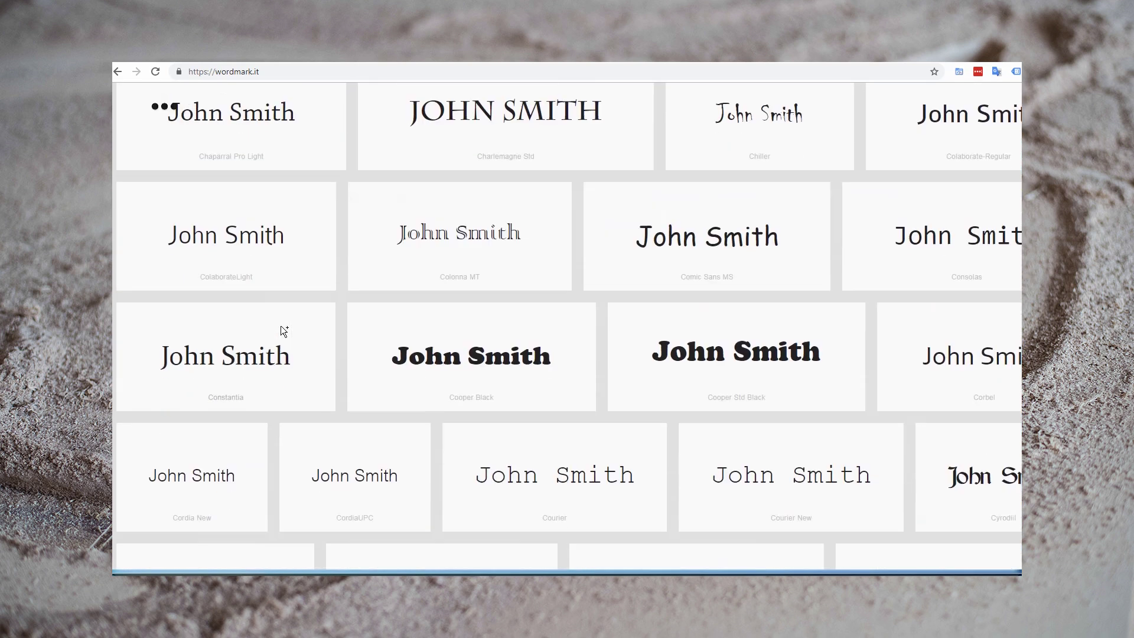
scroll(281, 326, down, 2)
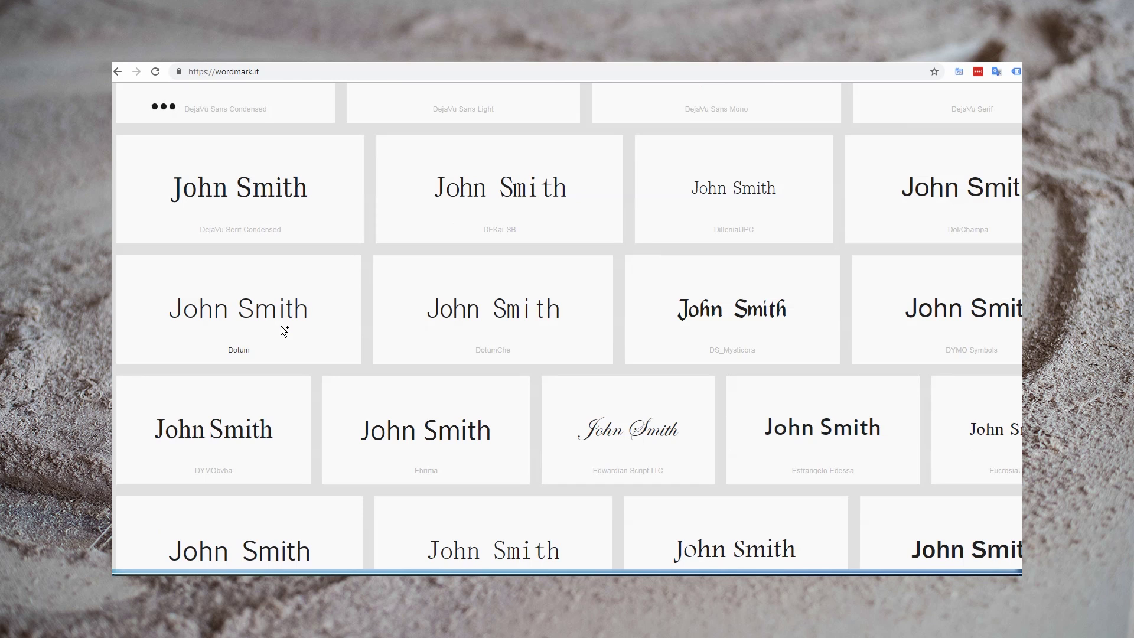
scroll(630, 213, down, 3)
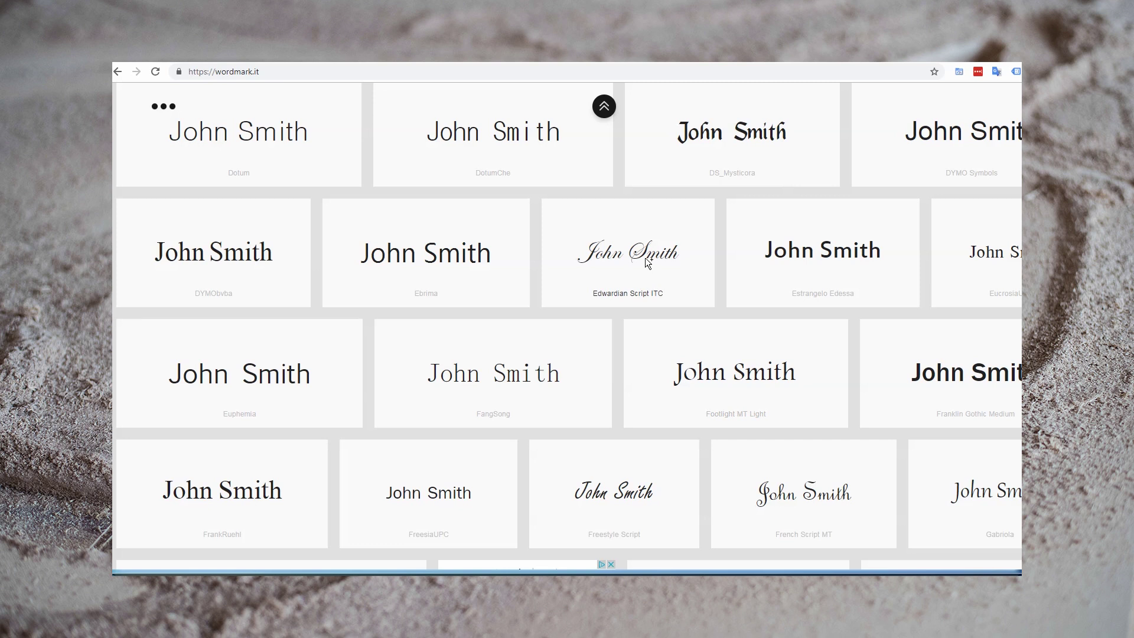
scroll(638, 266, down, 8)
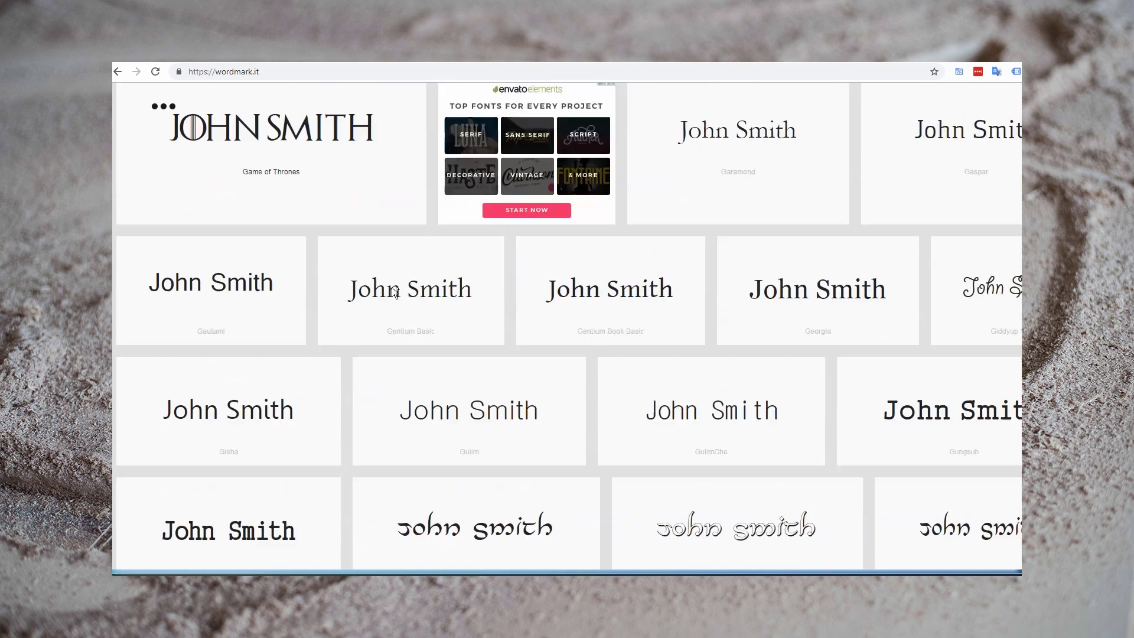
scroll(392, 287, down, 5)
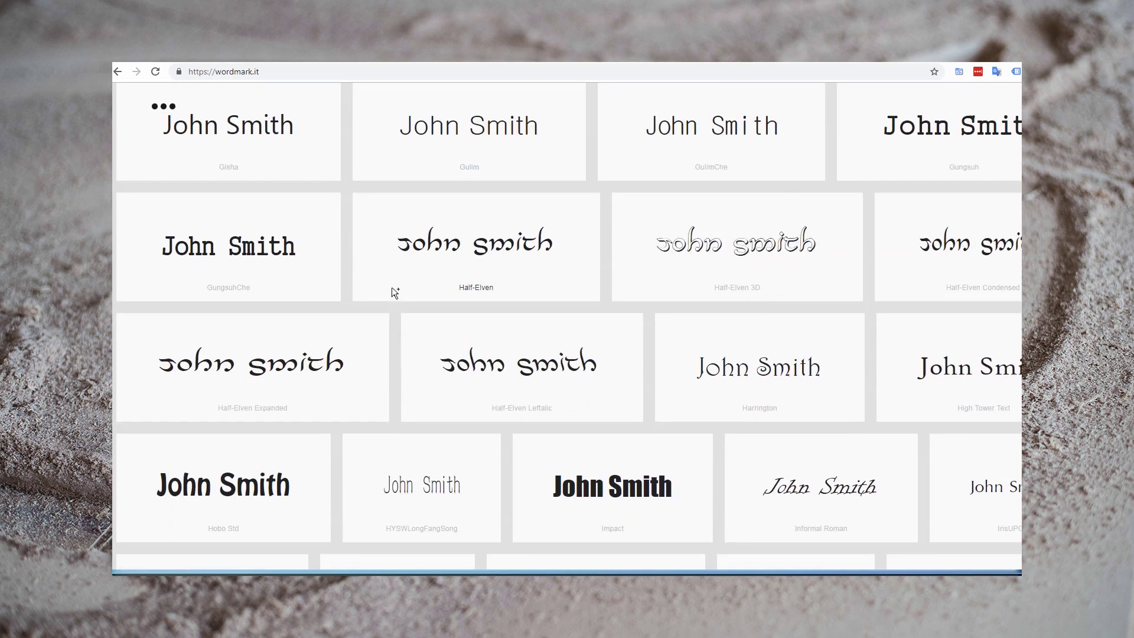
scroll(392, 287, down, 10)
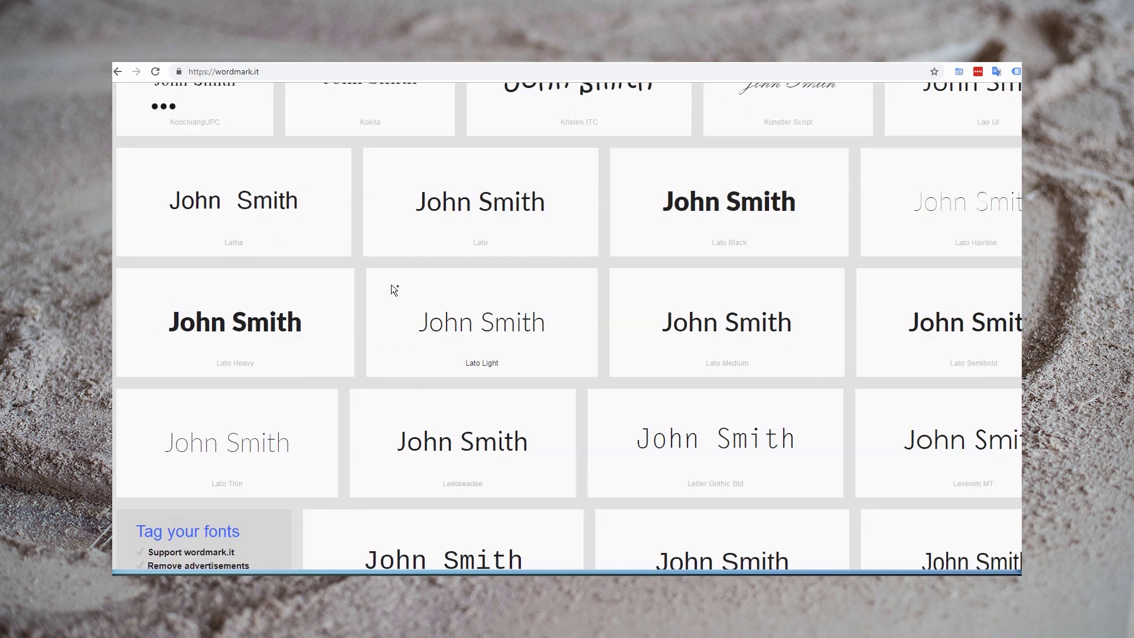
scroll(390, 285, down, 4)
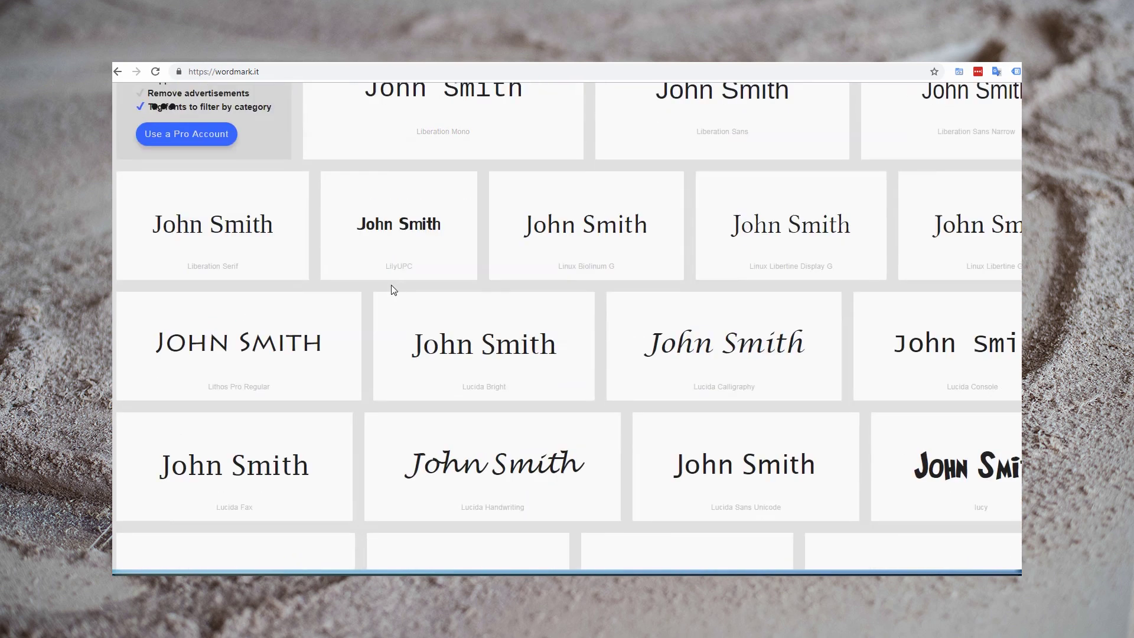
scroll(391, 284, down, 6)
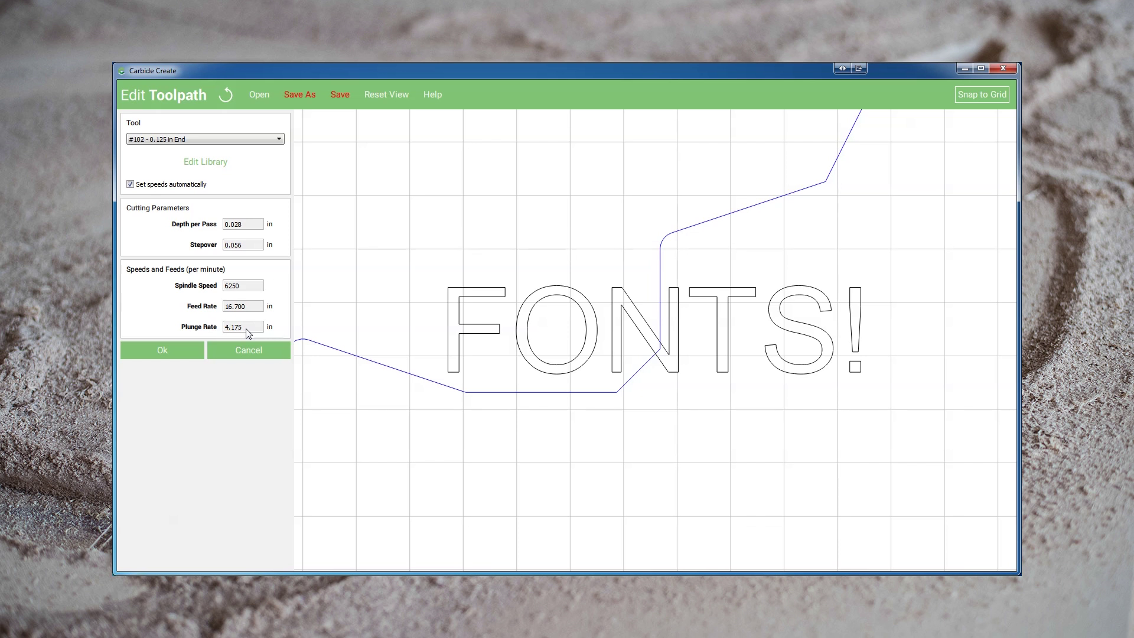
- Finish the FONTS! toolpath edit and open Job Setup for the stock
click(248, 350)
click(141, 119)
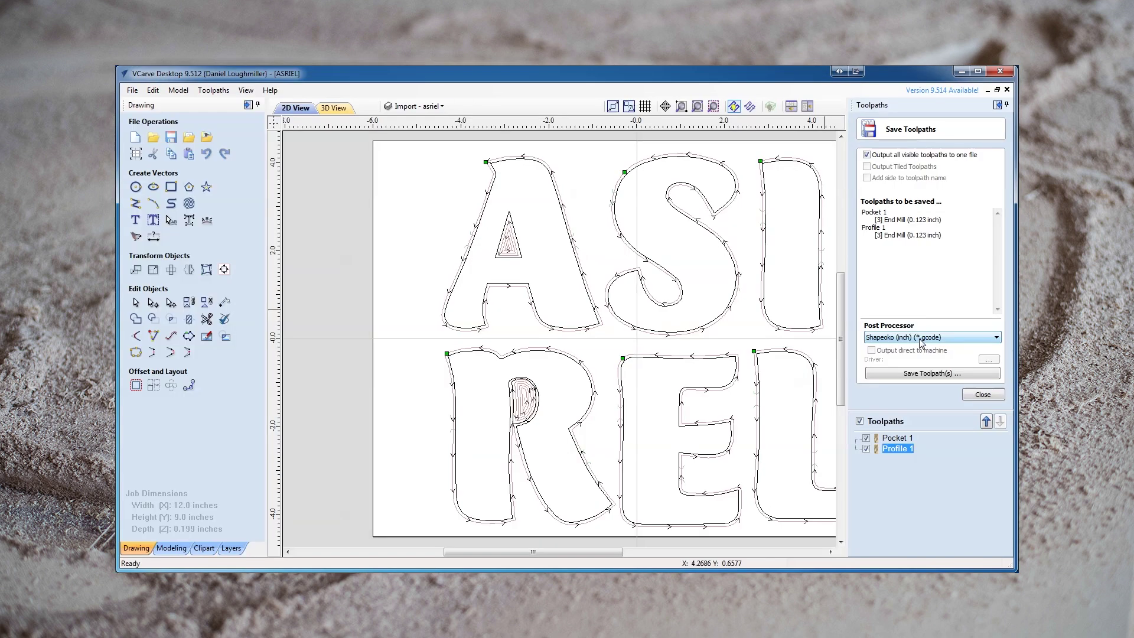
- Check the post processor list and keep Shapeoko (inch) (*.gcode) selected
click(922, 341)
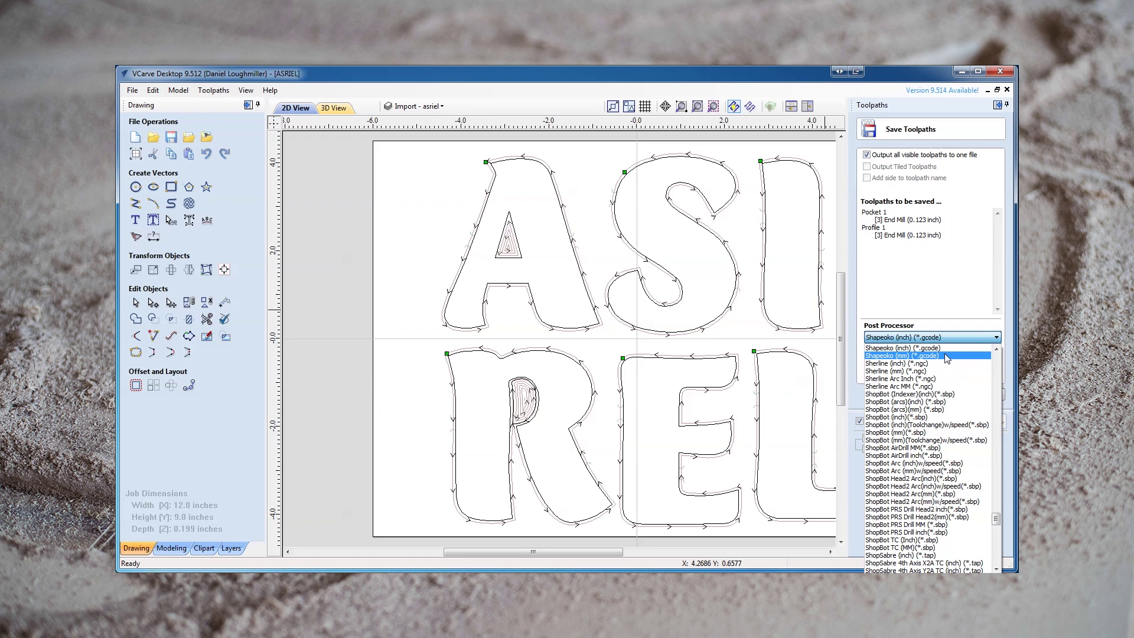
click(976, 304)
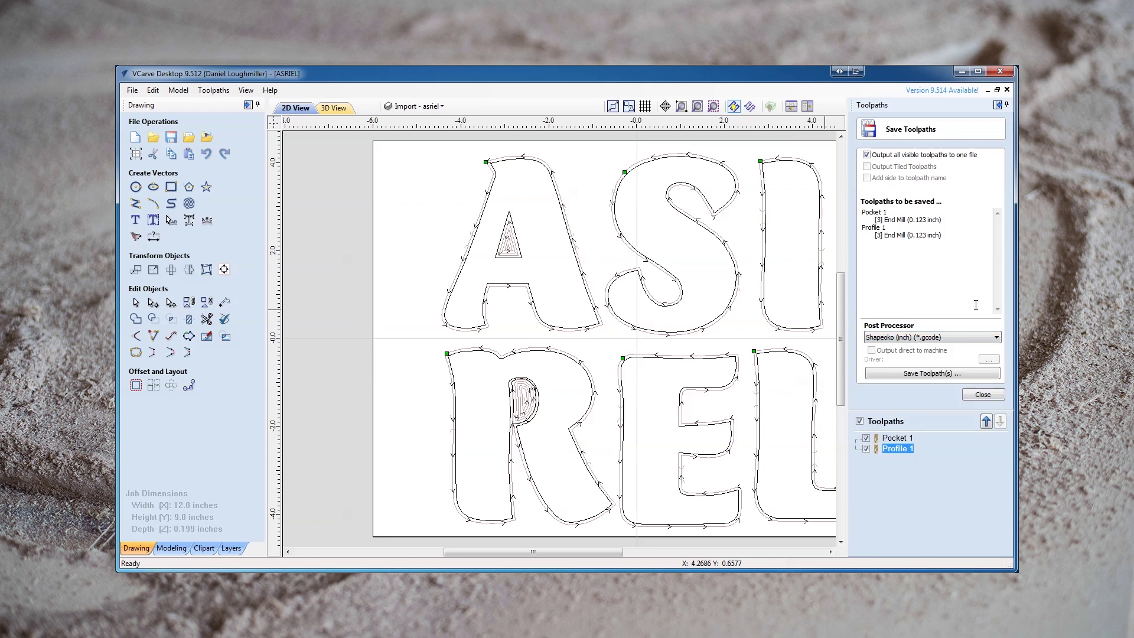